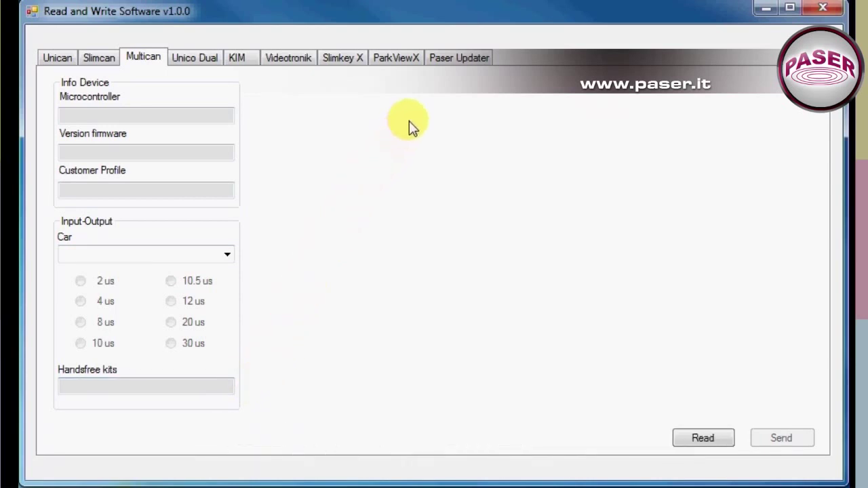
Read the current configuration from the connected Unico Dual interface.
click(461, 59)
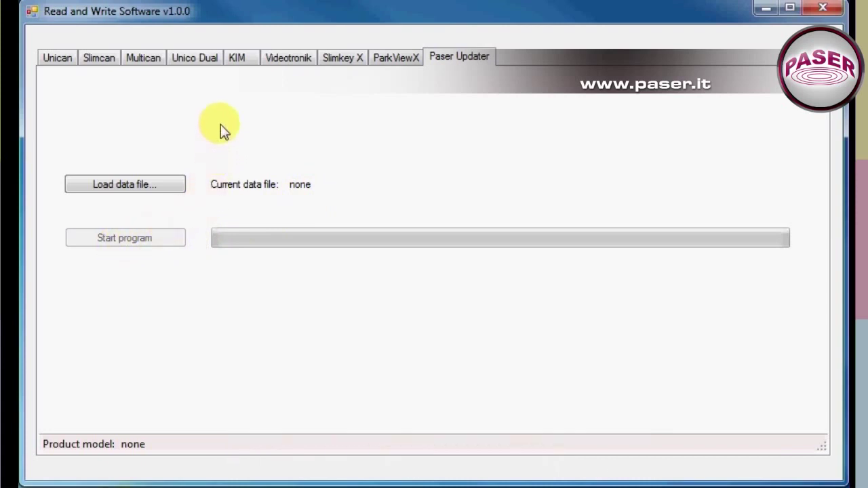
click(198, 59)
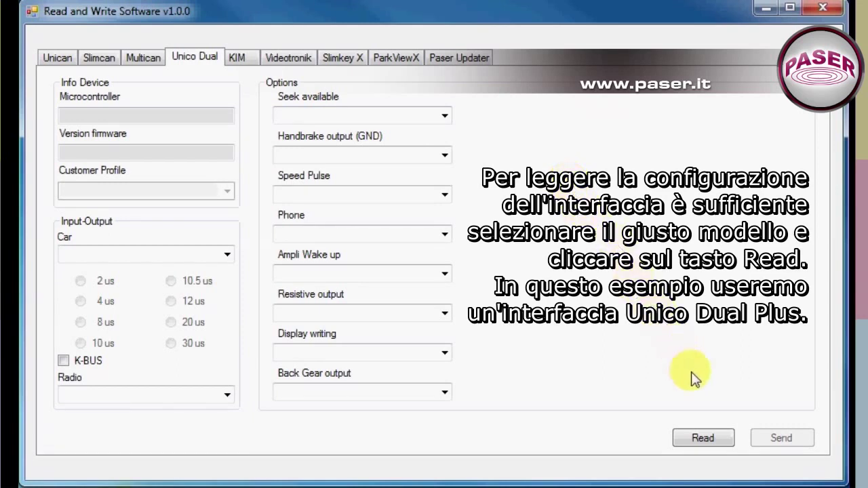
click(718, 441)
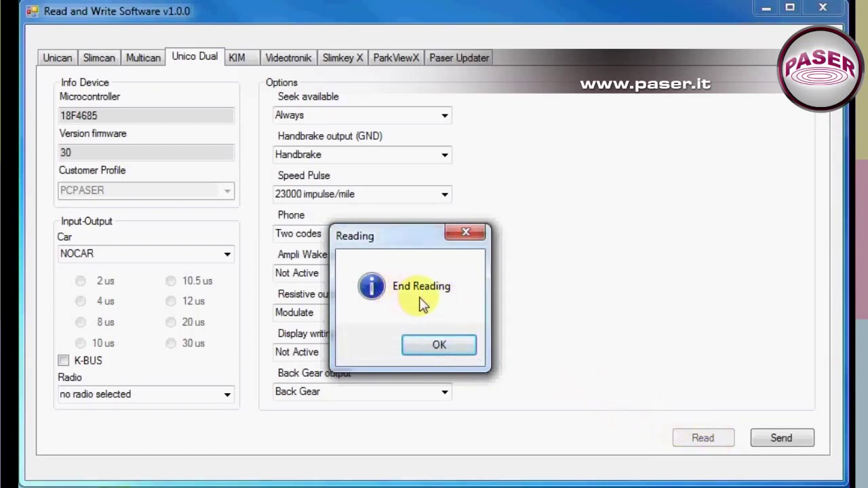
click(439, 348)
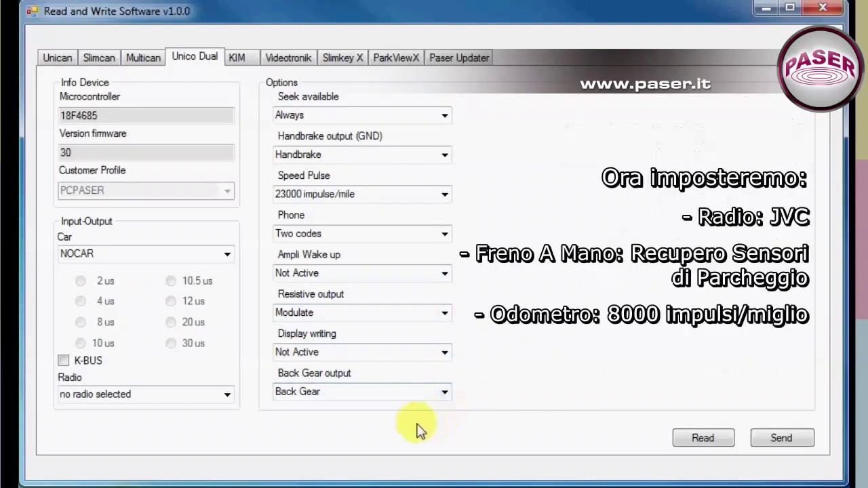
Set the Unico Dual radio to JVC and its handbrake output (GND) to Parking sensors.
click(227, 395)
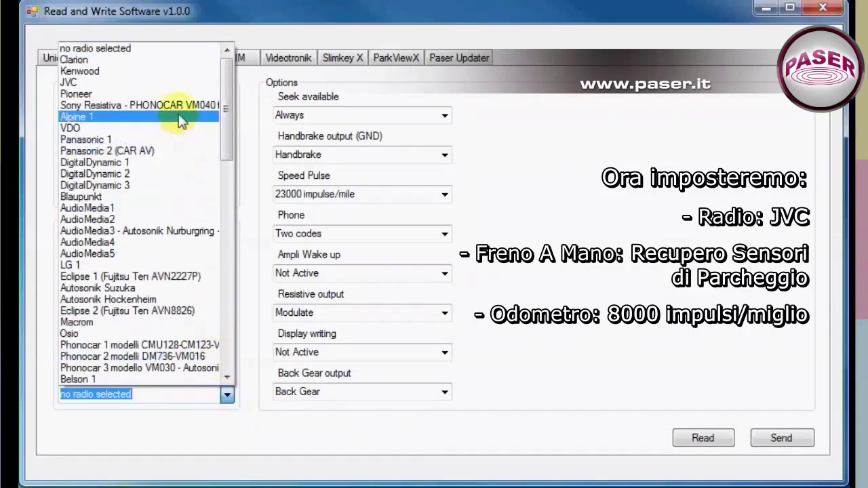
click(185, 82)
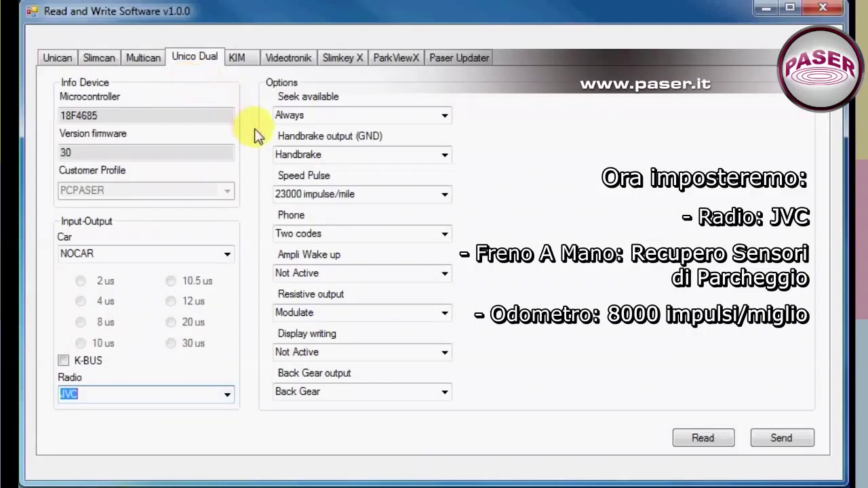
click(446, 157)
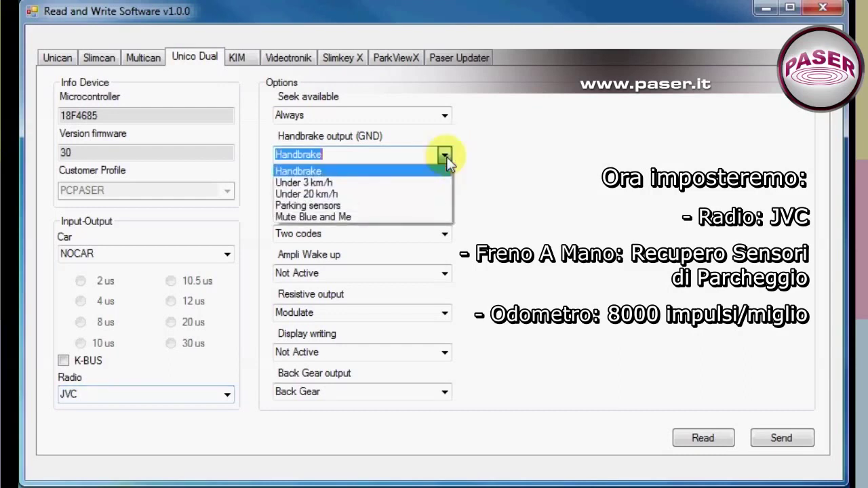
click(434, 205)
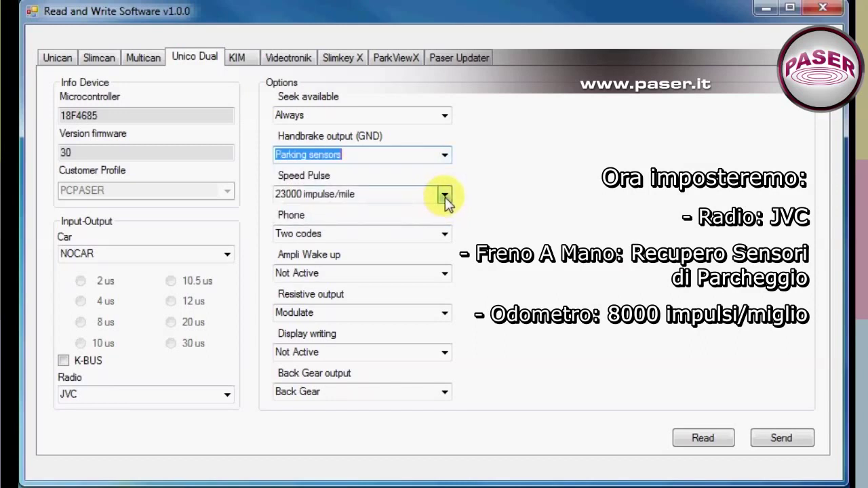
Set the speed pulse to 8000 impulse/mile and send the configuration to the Unico Dual interface.
click(445, 197)
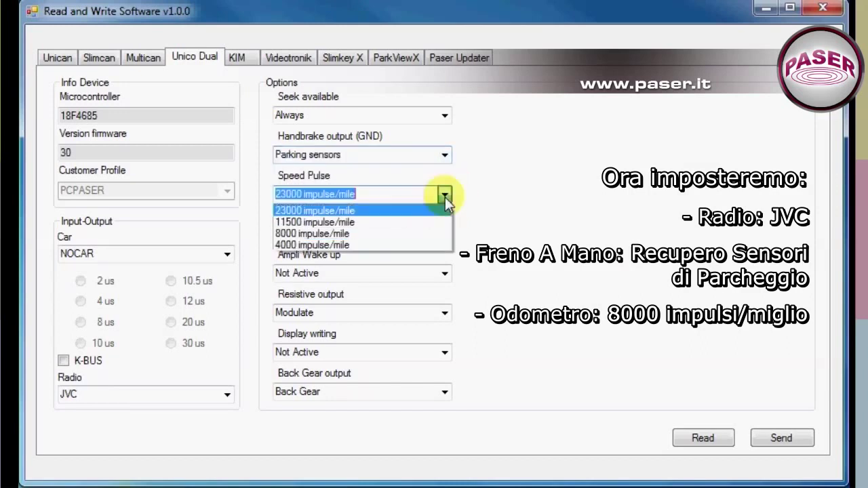
click(443, 238)
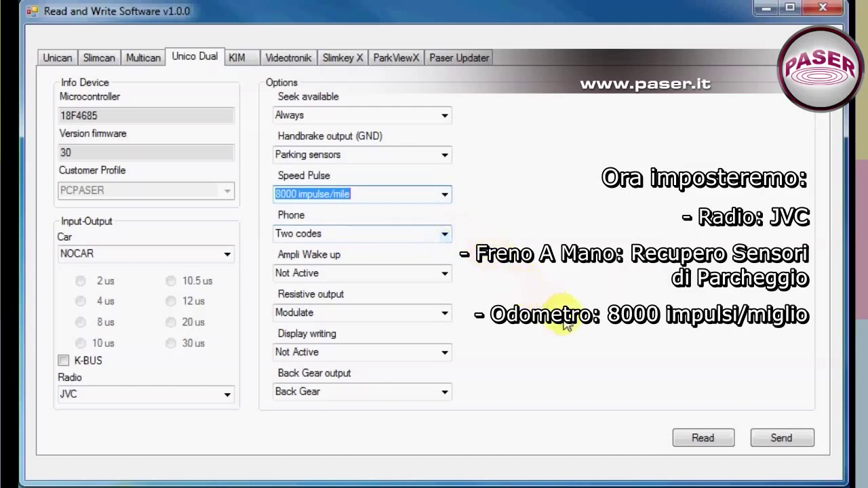
click(801, 446)
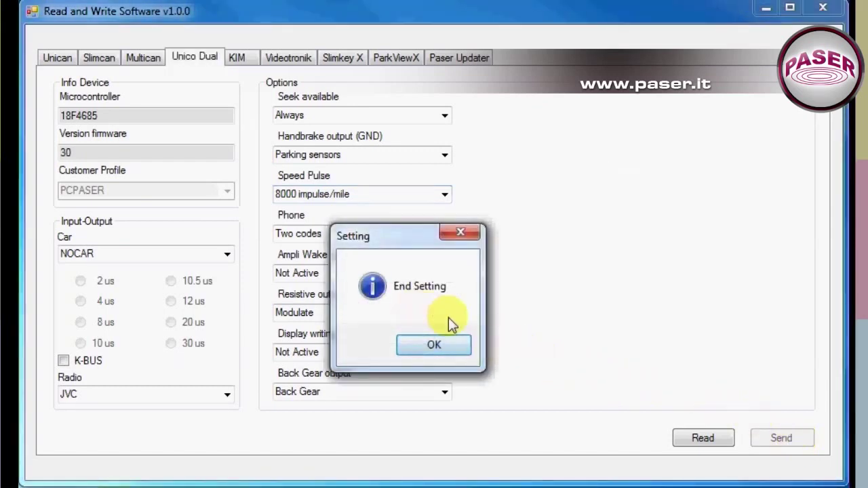
click(447, 344)
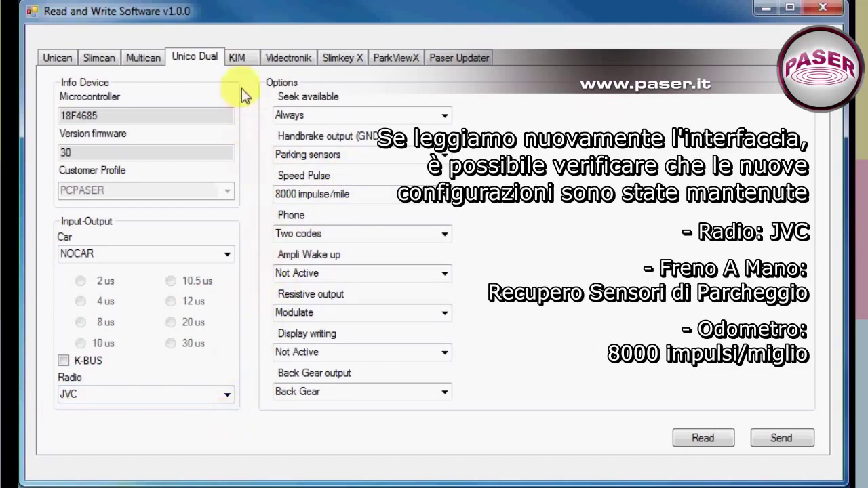
Clear the displayed Unico Dual data and read the interface again to check the radio, handbrake output and speed pulse settings.
click(244, 58)
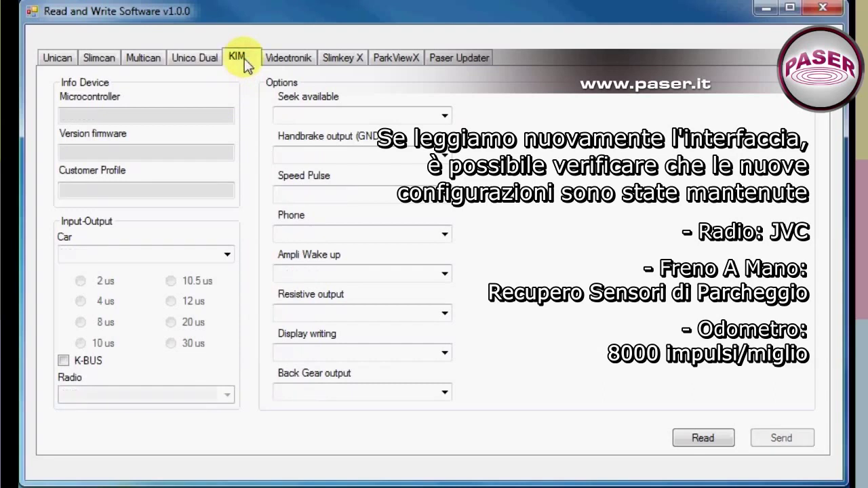
click(192, 58)
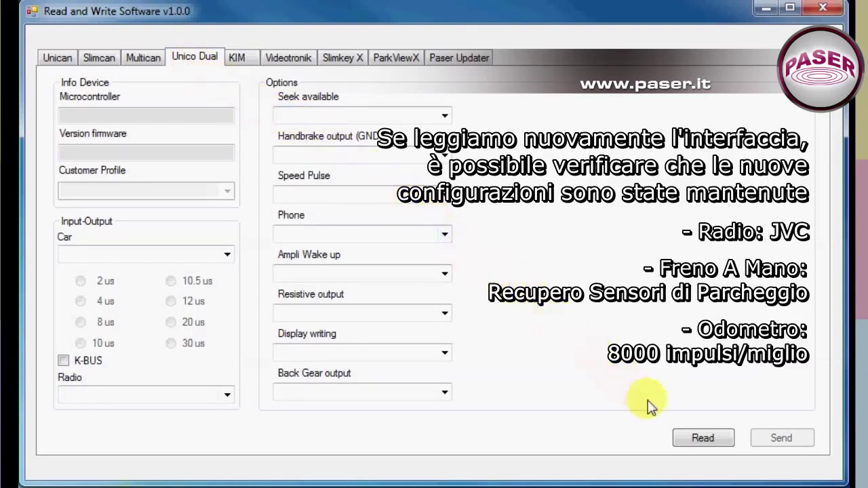
click(706, 442)
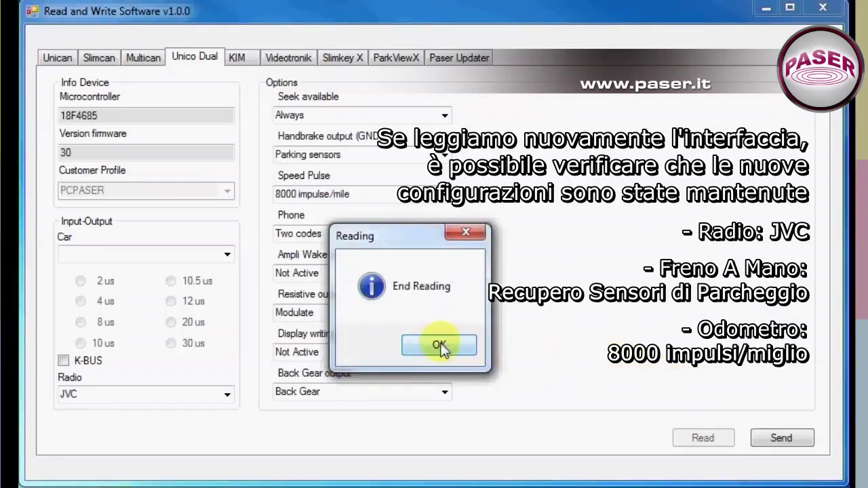
click(439, 345)
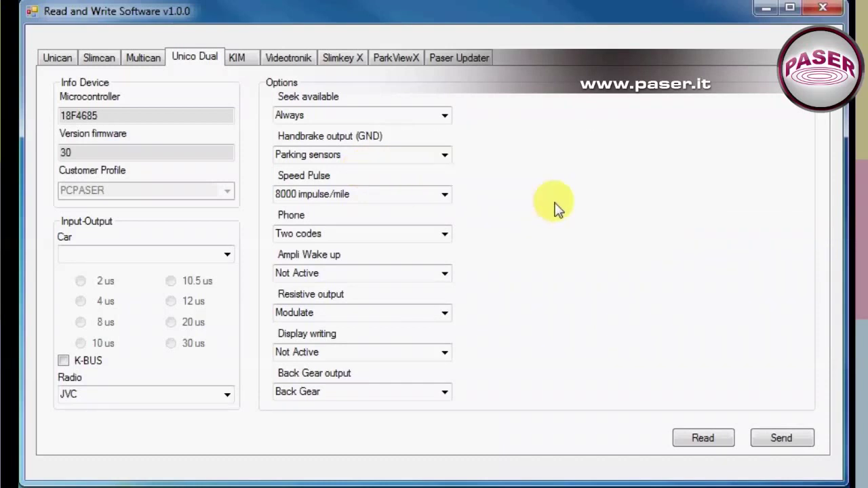
Read the current configuration from the connected Slimkey X interface.
click(342, 58)
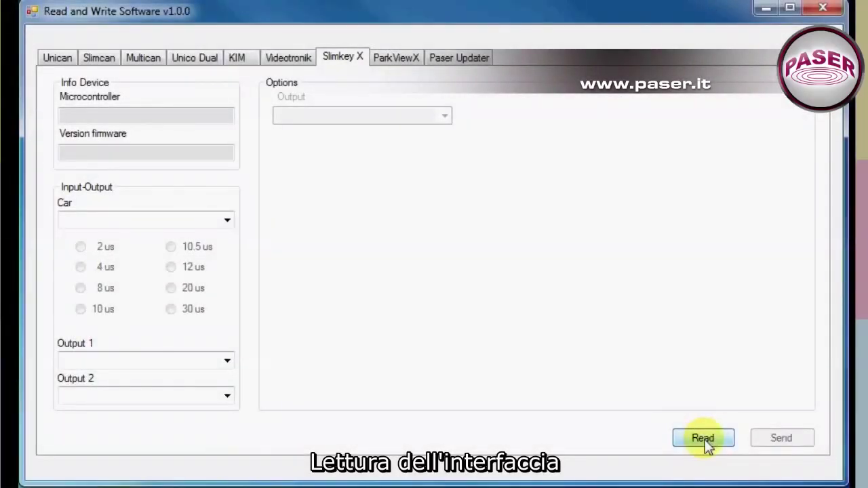
click(703, 438)
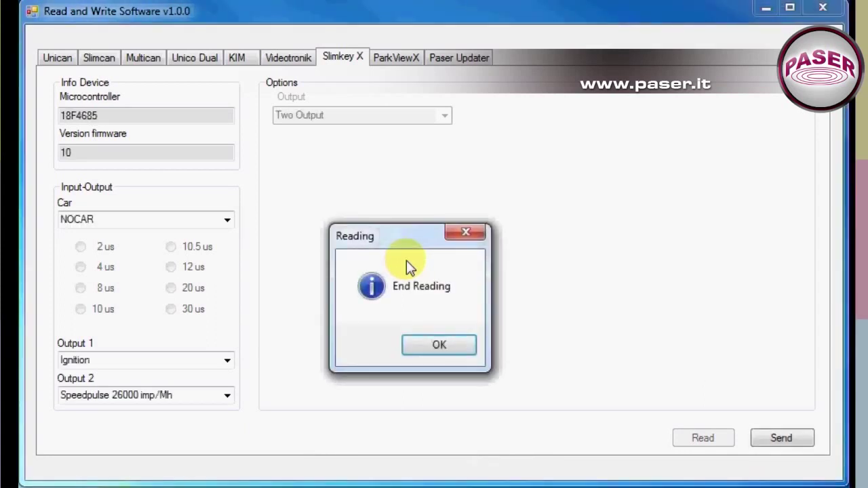
click(438, 347)
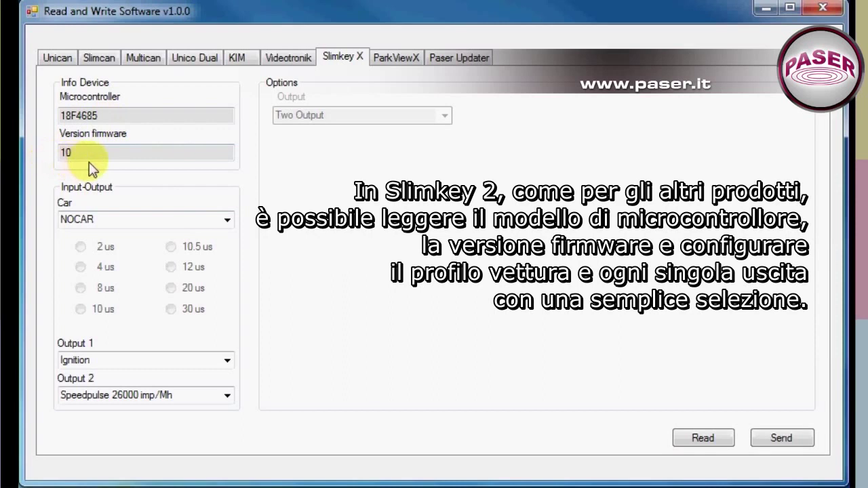
Look through the car profiles and the Output 1 services available for the Slimkey X interface.
click(226, 219)
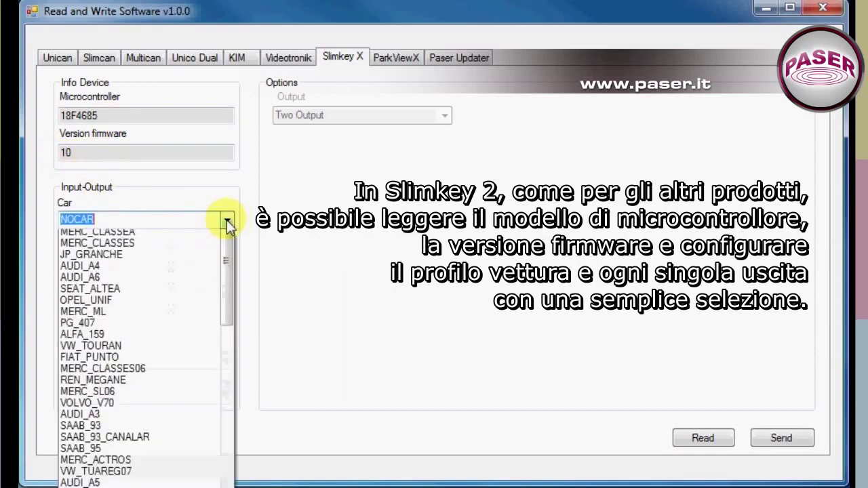
mouse_move(230, 260)
mouse_down()
mouse_move(236, 345)
mouse_move(228, 252)
mouse_up()
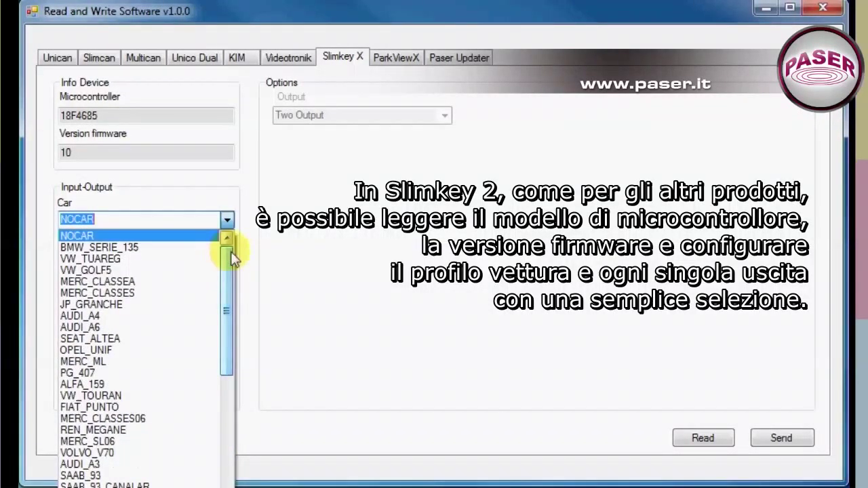
click(283, 252)
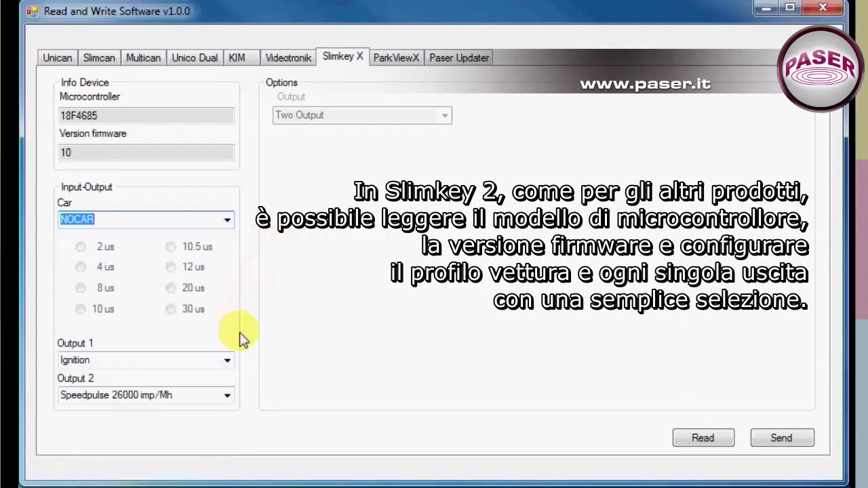
click(232, 362)
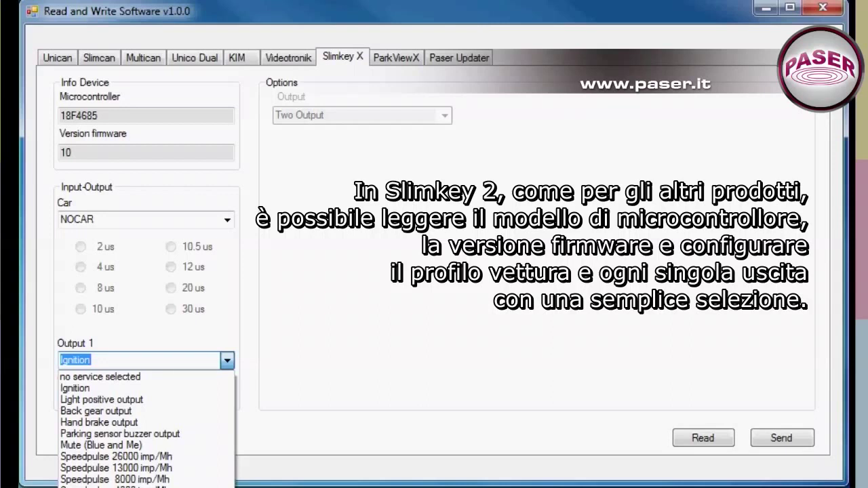
click(179, 386)
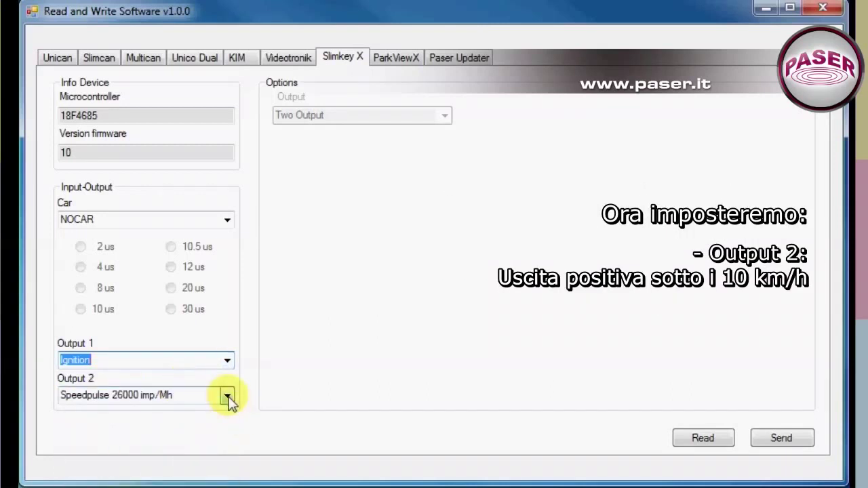
Set Output 2 to Positive output below 10 km/h and send the configuration to the Slimkey X interface.
click(227, 398)
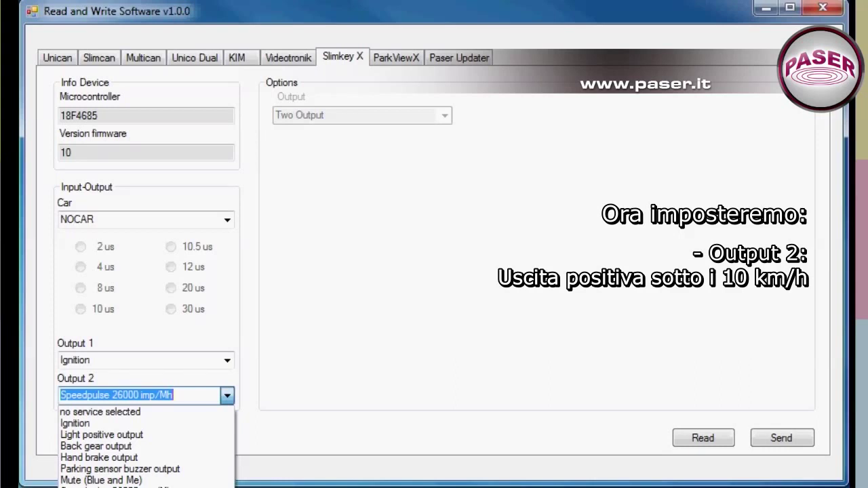
key(Return)
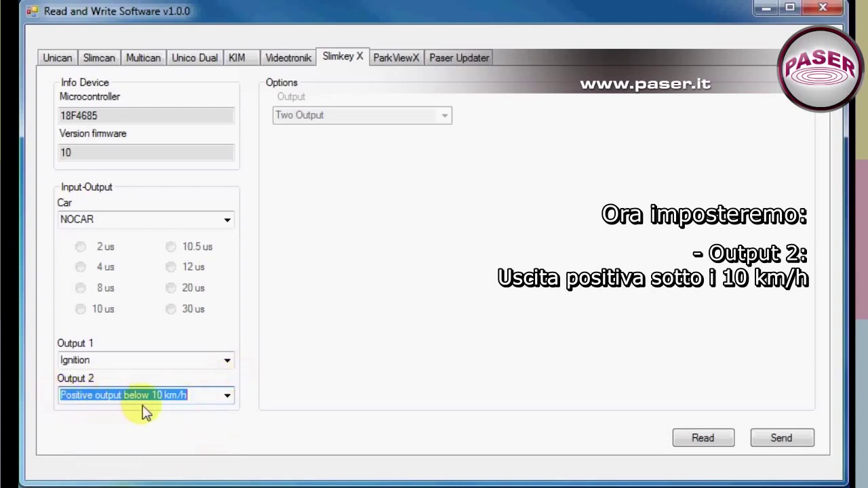
click(786, 442)
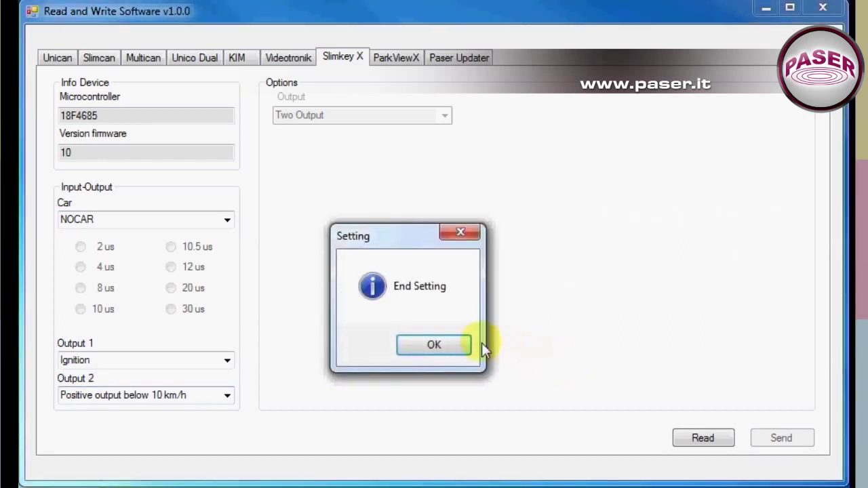
click(435, 345)
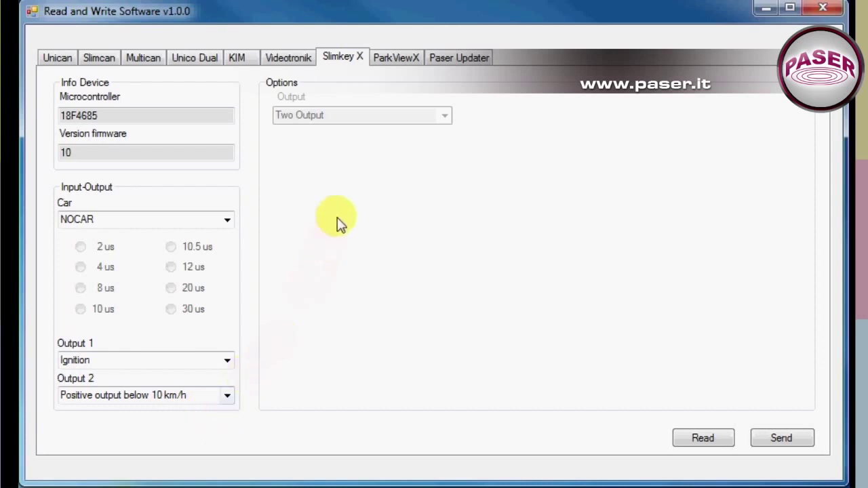
Clear the displayed Slimkey X data and read the interface again to check the Output 2 setting.
click(280, 62)
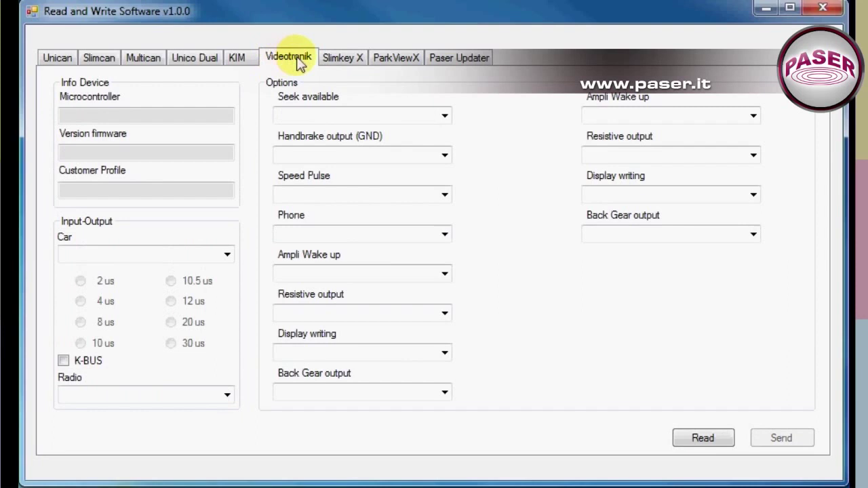
click(347, 61)
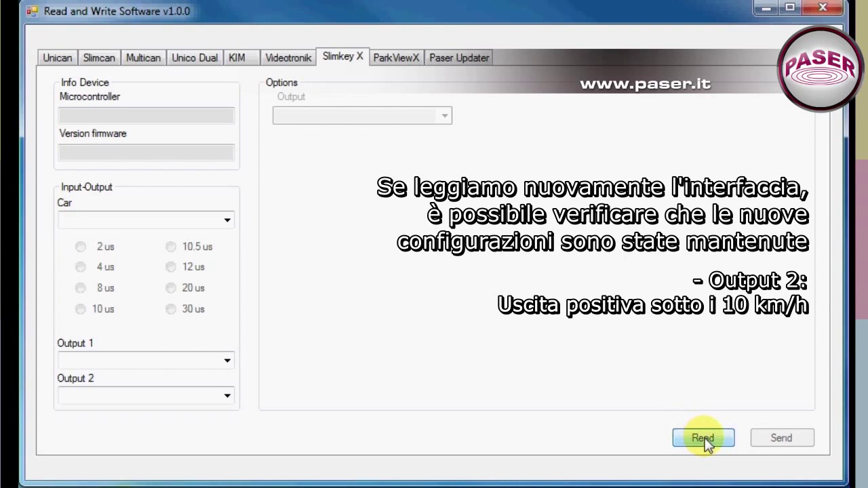
click(703, 439)
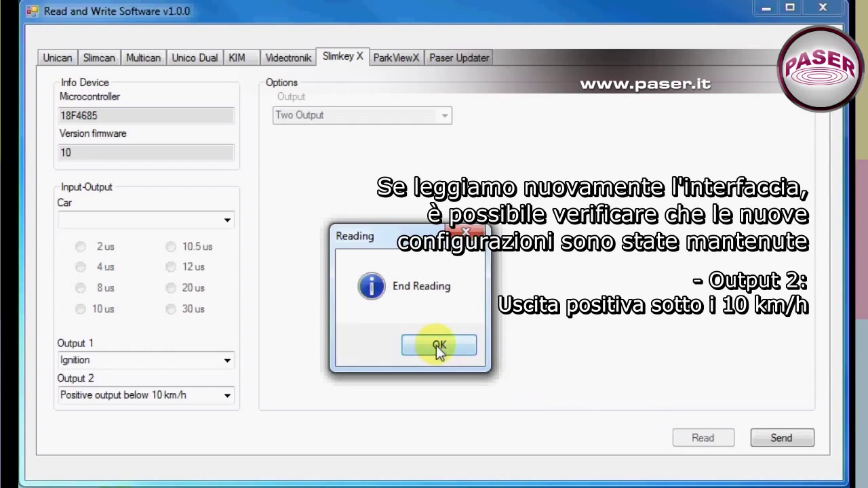
click(438, 347)
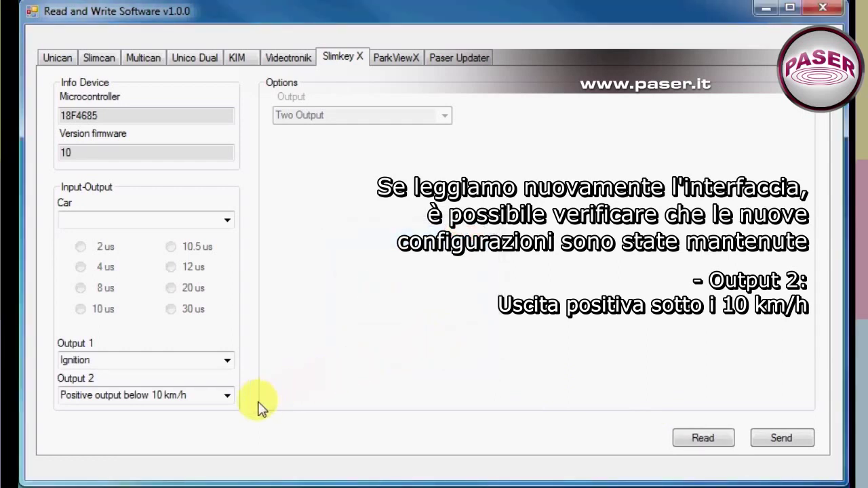